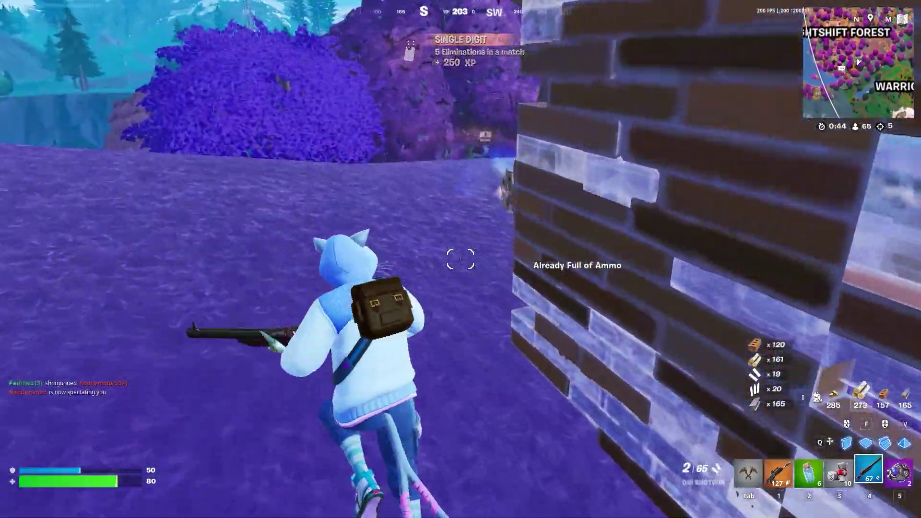
- Reload the assault rifle, then open the rare chest and collect its loot
{"action": "key", "text": "1"}
{"action": "key", "text": "r"}
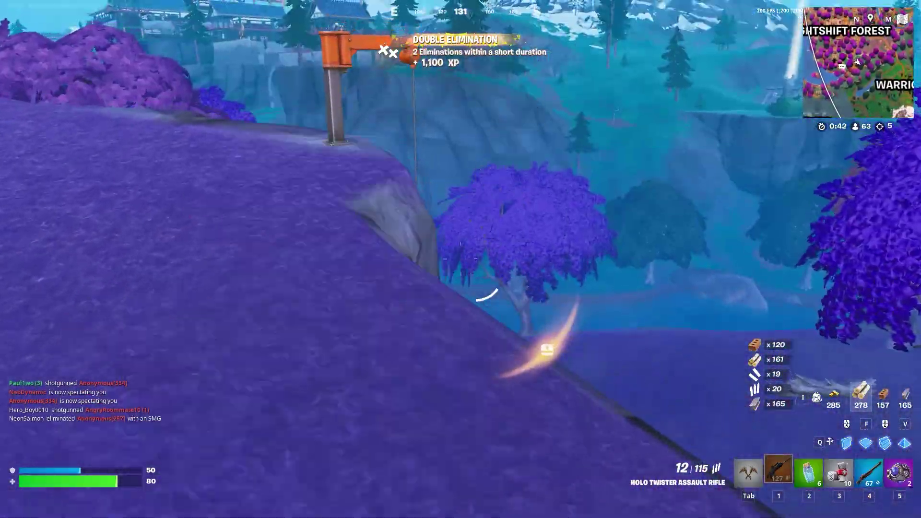
{"action": "key", "text": "e"}
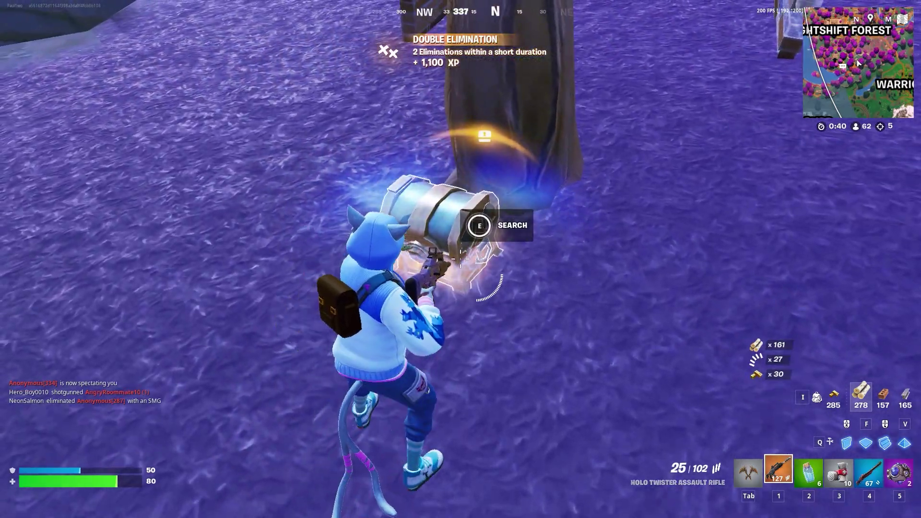
{"action": "key", "text": "w"}
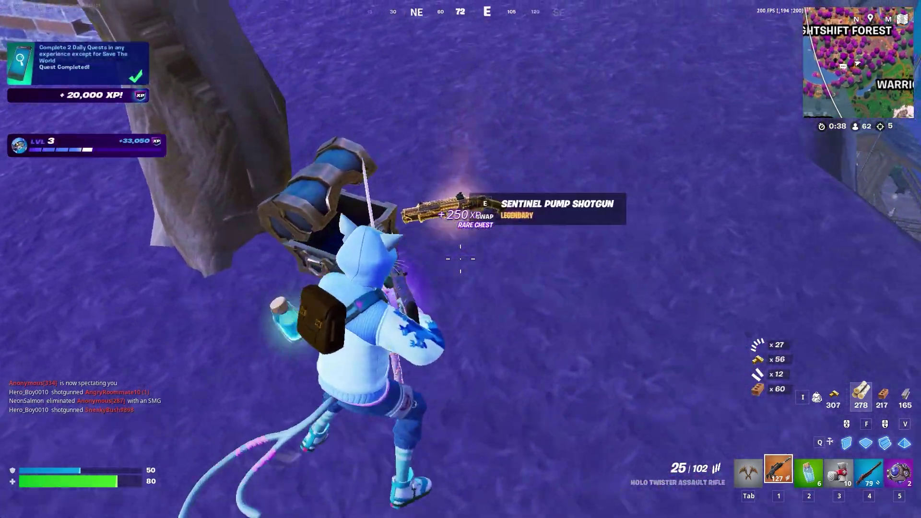
- Swap the rifle for the Sentinel Pump Shotgun and the bandages for the Typhoon Blade
{"action": "key", "text": "e"}
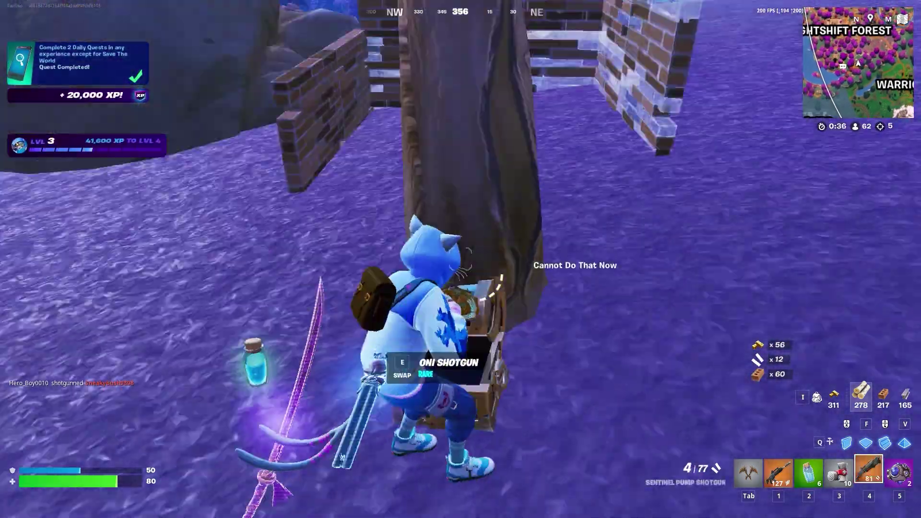
{"action": "key", "text": "3"}
{"action": "key", "text": "e"}
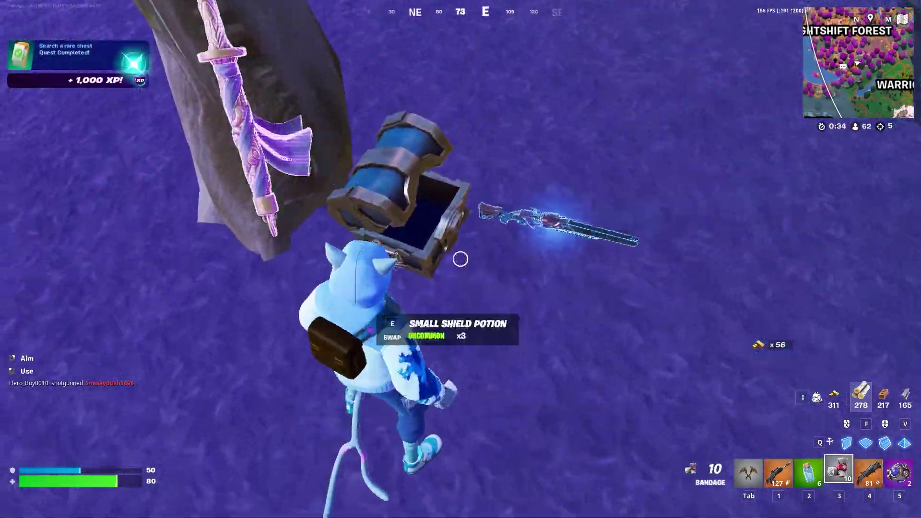
{"action": "key", "text": "w"}
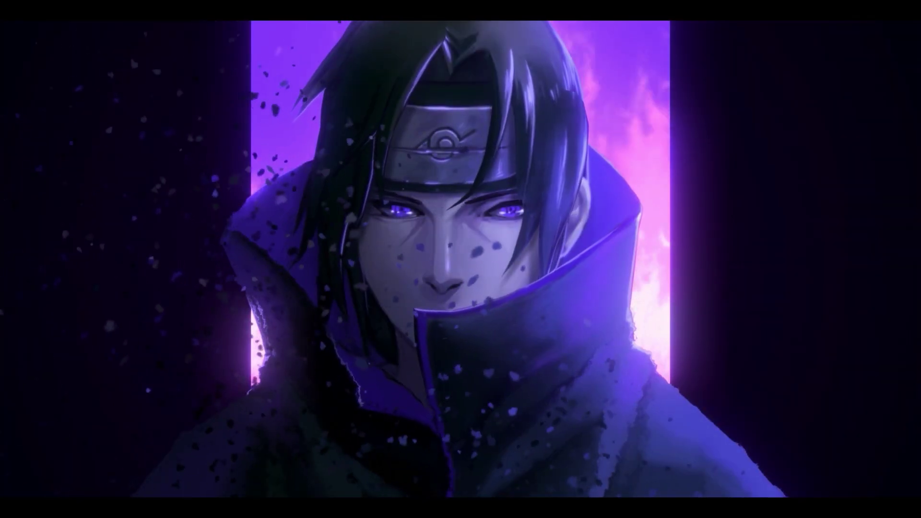
- Open the %appdata% location from the Run dialog
{"action": "key", "text": "super+s"}
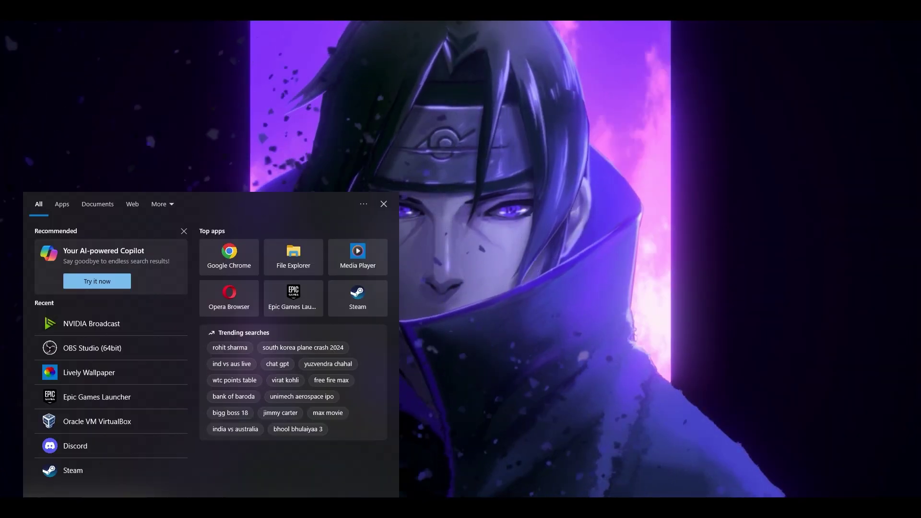
{"action": "type", "text": "ru"}
{"action": "key", "text": "Return"}
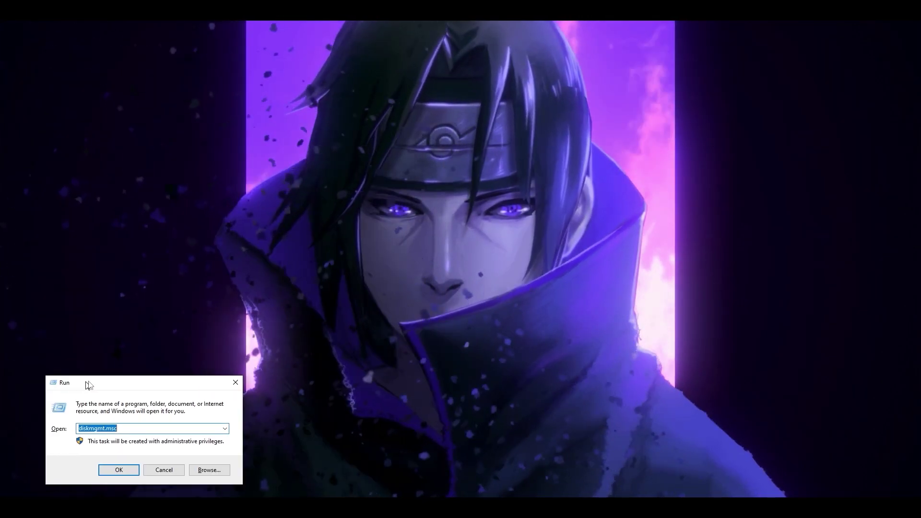
{"action": "left_click_drag", "start_coordinate": [84, 386], "coordinate": [368, 214]}
{"action": "key", "text": "BackSpace"}
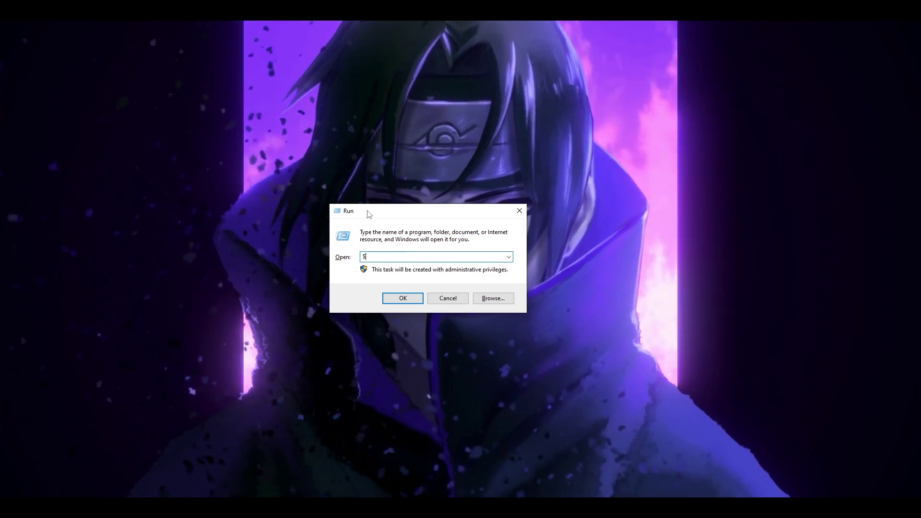
{"action": "type", "text": "%appdata%"}
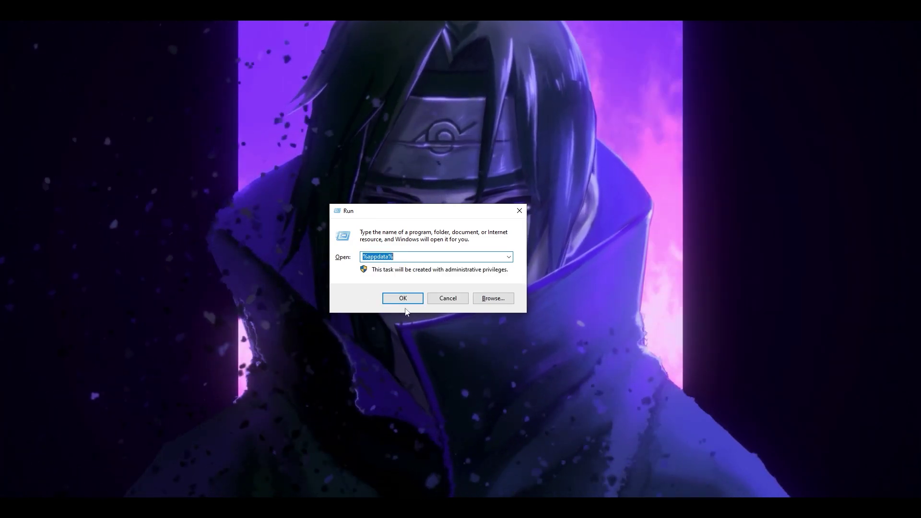
{"action": "left_click", "coordinate": [405, 302]}
- Select the EasyAntiCheat folder in Roaming and delete it from the ribbon
{"action": "left_click", "coordinate": [105, 76]}
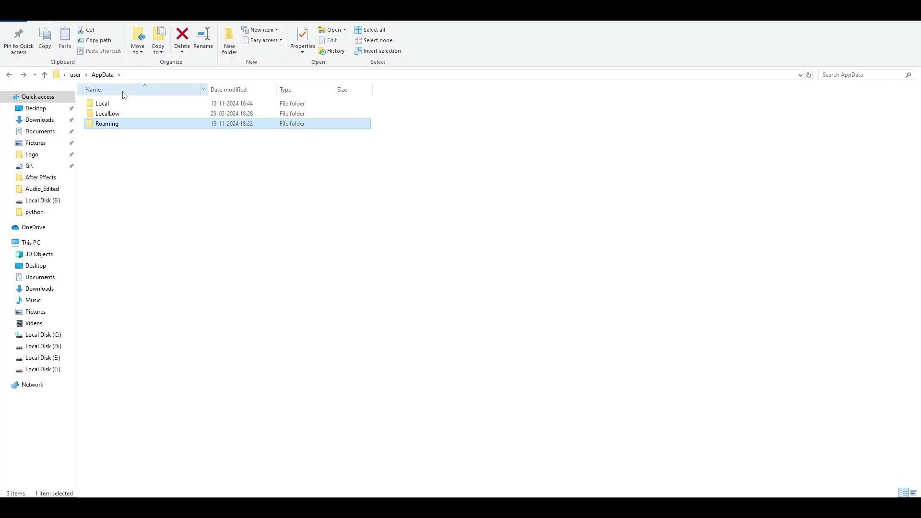
{"action": "left_click", "coordinate": [165, 169]}
{"action": "double_click", "coordinate": [117, 124]}
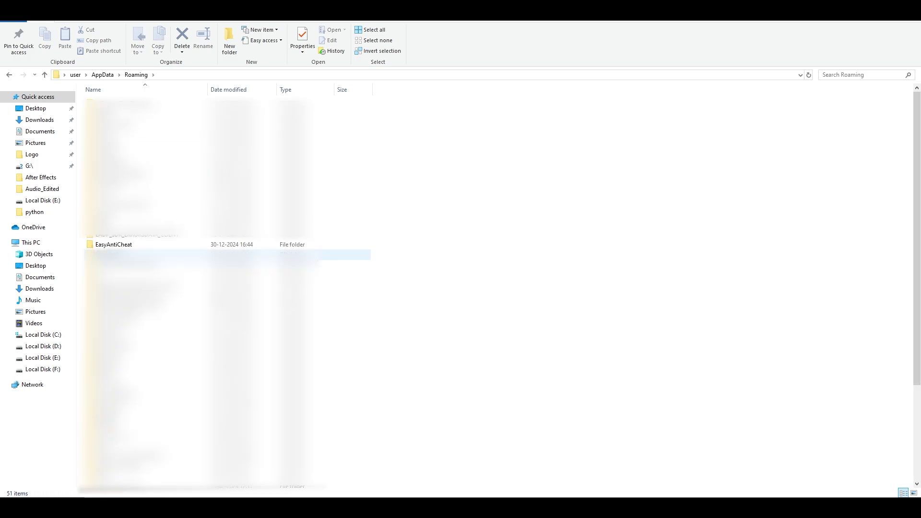
{"action": "left_click", "coordinate": [111, 245]}
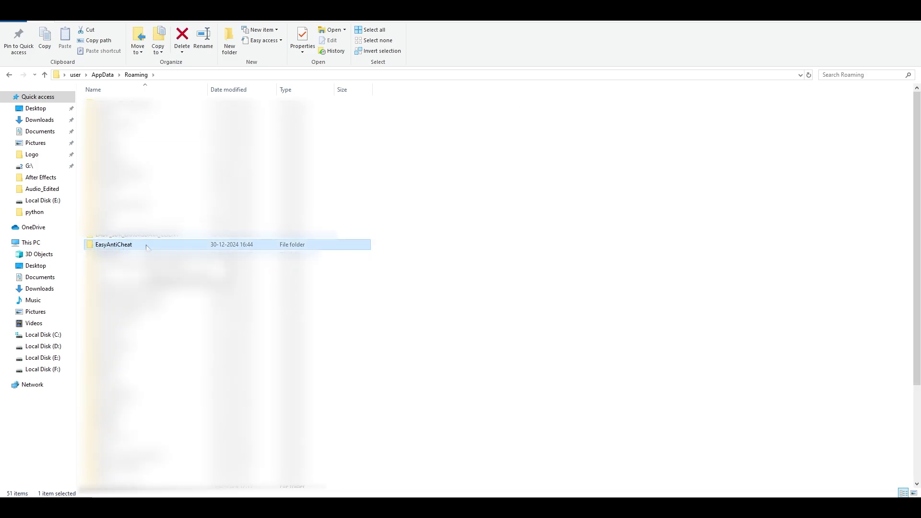
{"action": "left_click", "coordinate": [183, 52]}
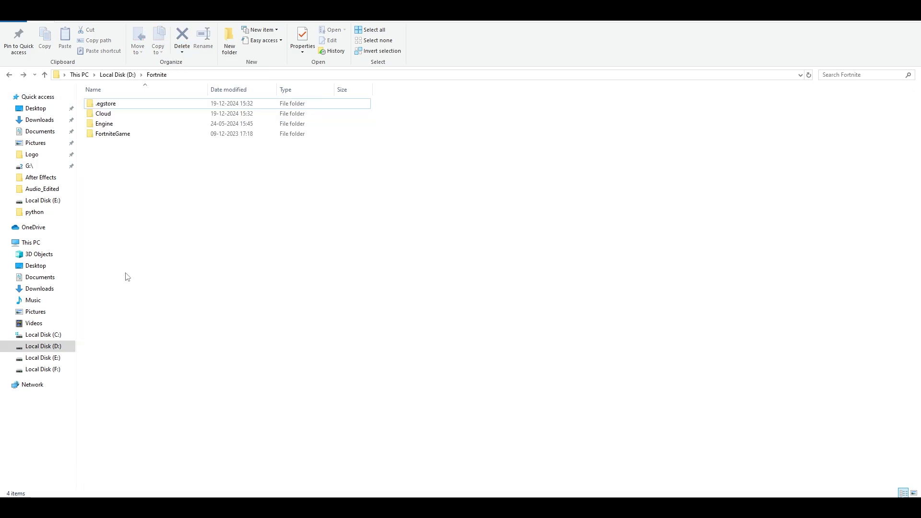
- Open FortniteGame\Binaries\Win64\EasyAntiCheat to check it contains EasyAntiCheat_EOS_Setup
{"action": "double_click", "coordinate": [109, 134]}
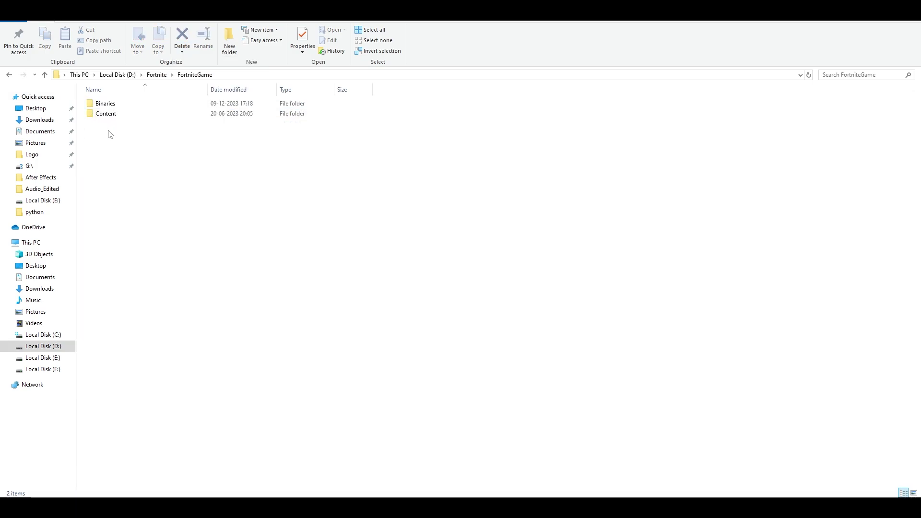
{"action": "double_click", "coordinate": [108, 103]}
{"action": "left_click", "coordinate": [107, 115]}
{"action": "double_click", "coordinate": [106, 116]}
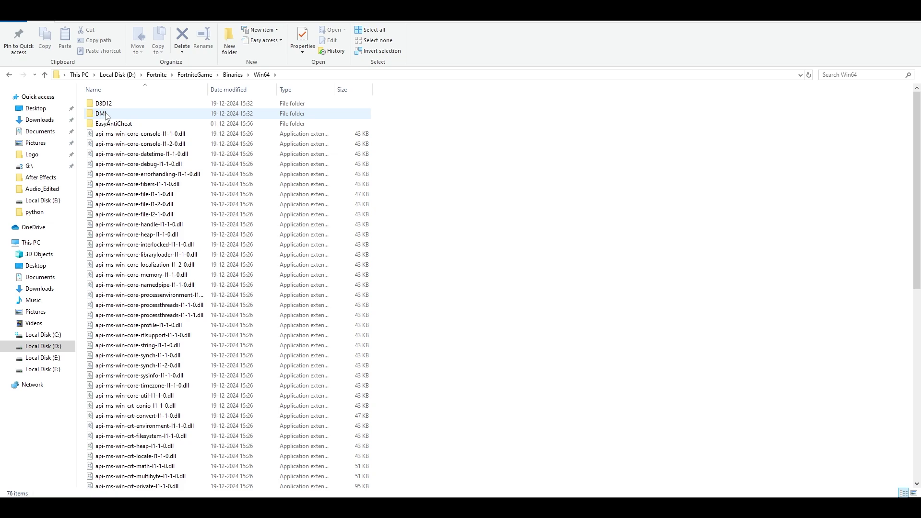
{"action": "left_click", "coordinate": [134, 124]}
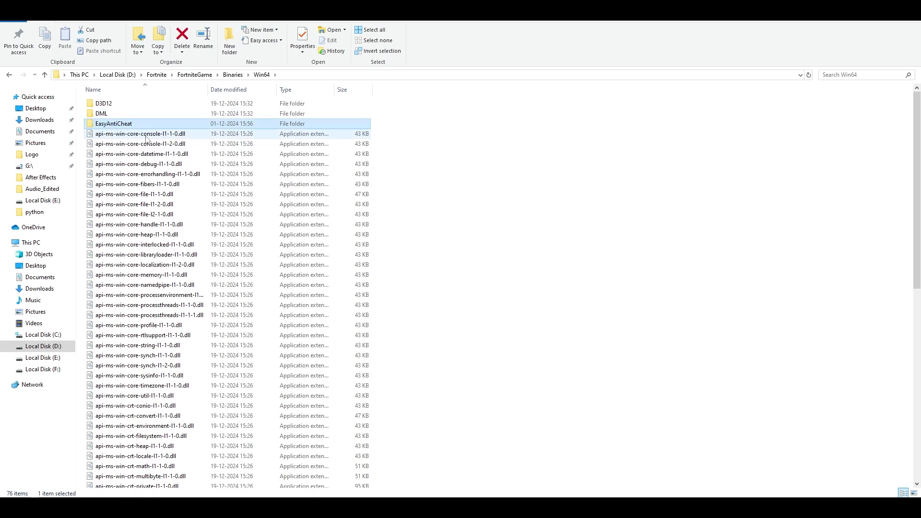
{"action": "double_click", "coordinate": [135, 126]}
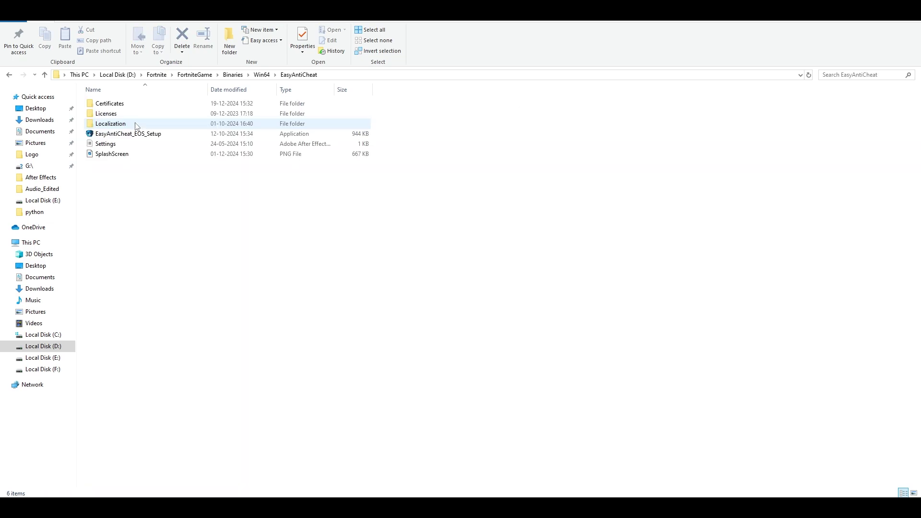
- Return to Win64 without deleting anything and bring up Windows search
{"action": "key", "text": "alt+Left"}
{"action": "left_click", "coordinate": [182, 49]}
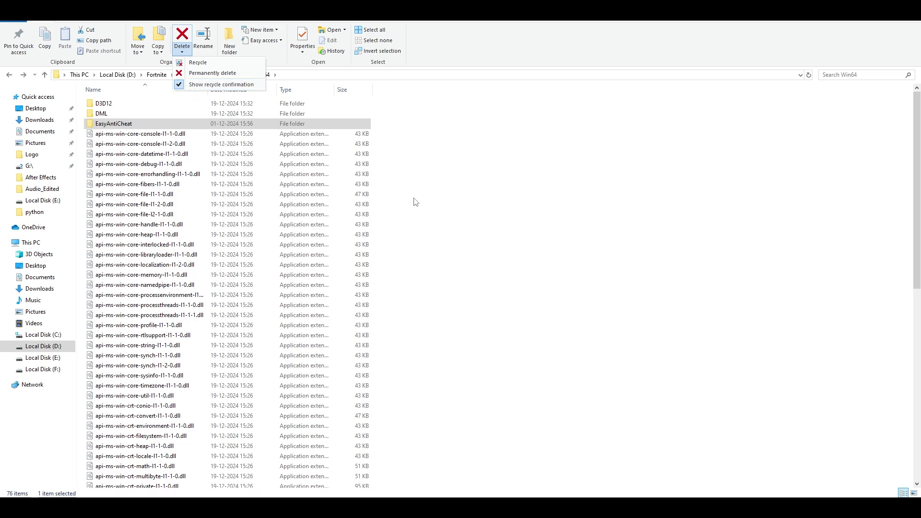
{"action": "key", "text": "Escape"}
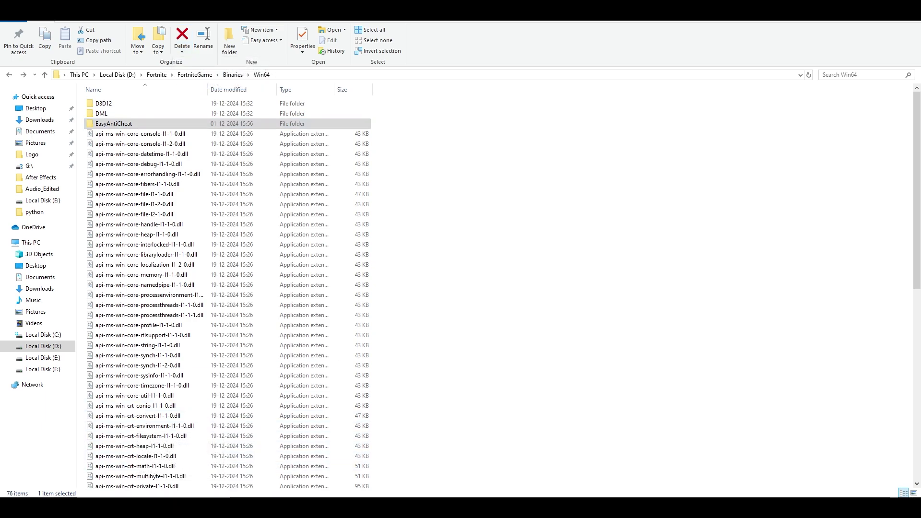
{"action": "key", "text": "super"}
- Launch the Registry Editor with regedit from the Run dialog
{"action": "type", "text": "r"}
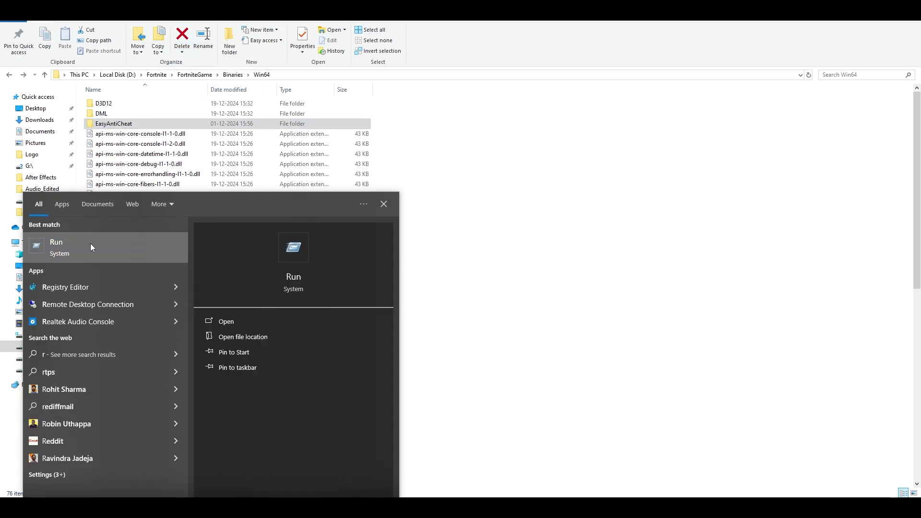
{"action": "left_click", "coordinate": [91, 247]}
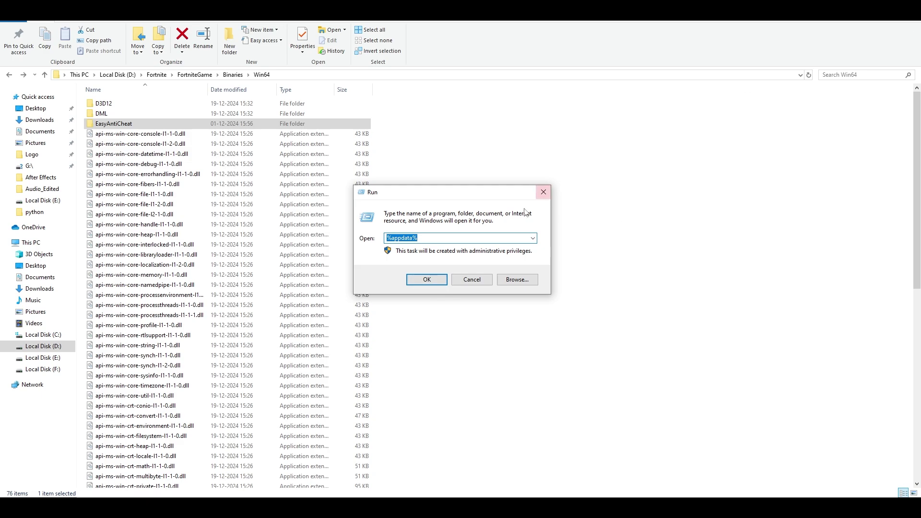
{"action": "type", "text": "re"}
{"action": "left_click", "coordinate": [403, 247]}
{"action": "left_click", "coordinate": [416, 279]}
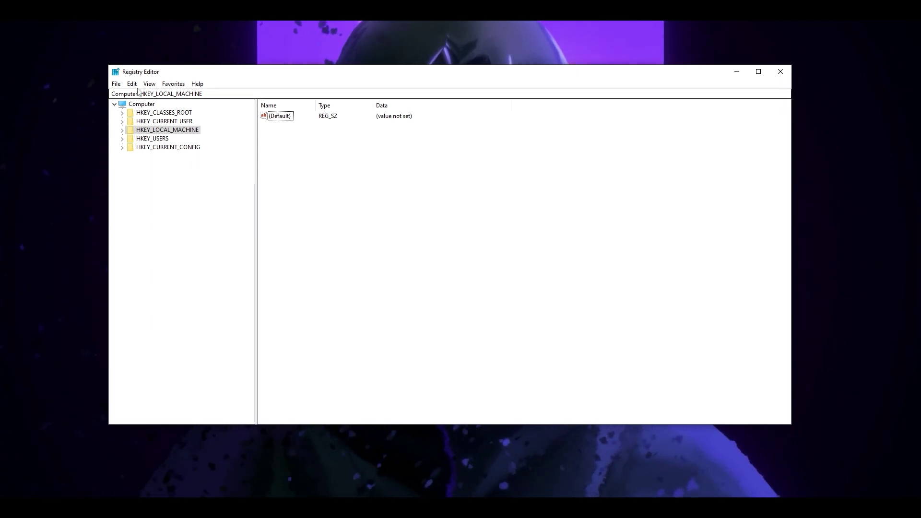
- Set up Edit > Find for EasyAntiCheat_EOS, searching key names only
{"action": "left_click", "coordinate": [133, 84]}
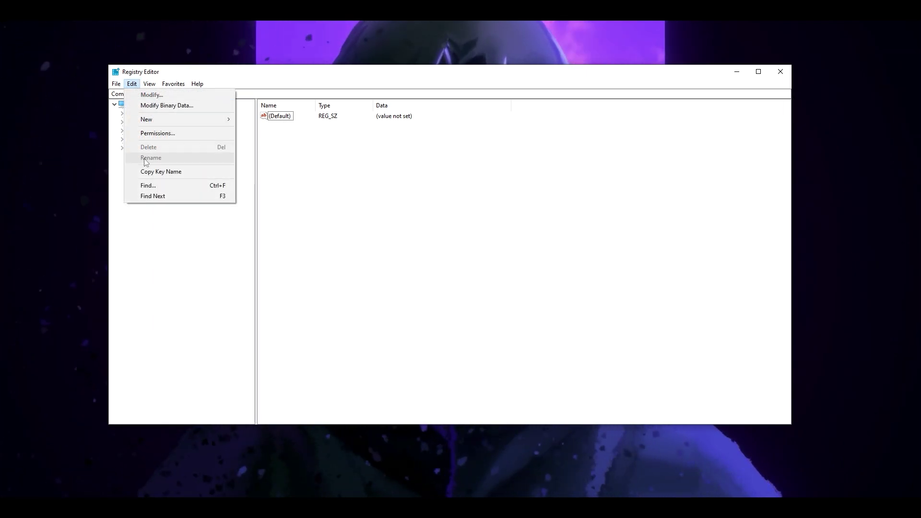
{"action": "left_click", "coordinate": [143, 183]}
{"action": "type", "text": "EasyAntiCheat"}
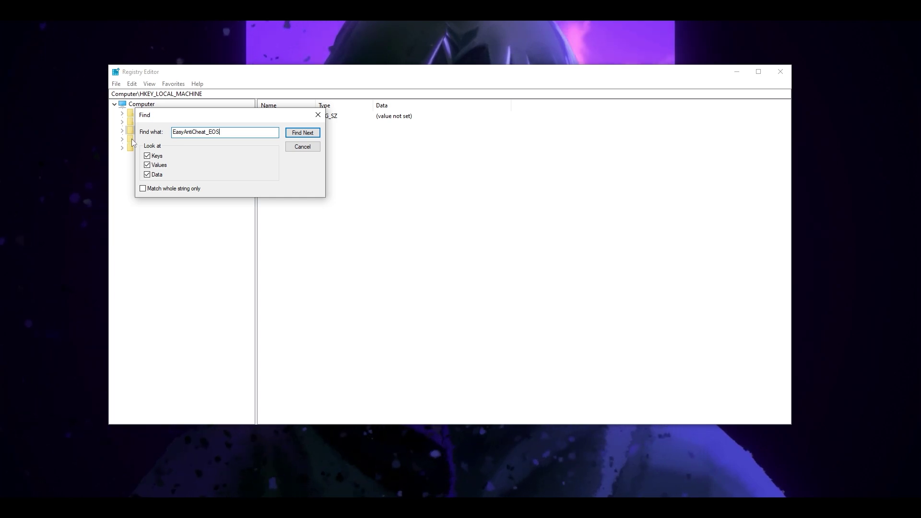
{"action": "left_click", "coordinate": [147, 164]}
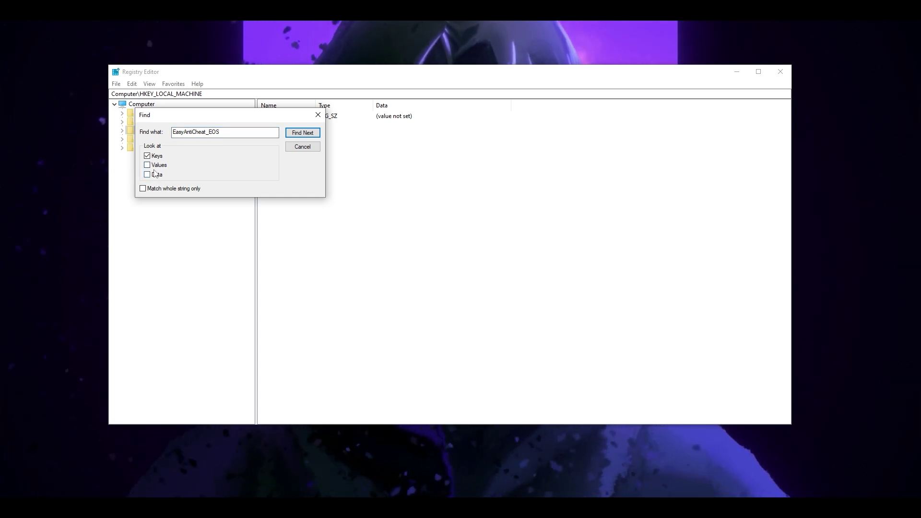
{"action": "left_click_drag", "start_coordinate": [192, 115], "coordinate": [348, 173]}
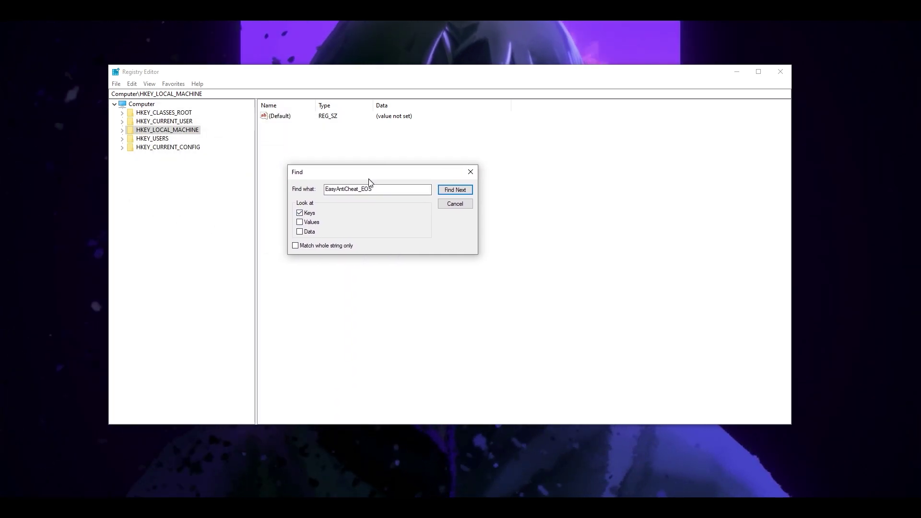
- Find the EasyAntiCheat_EOS key under HKEY_LOCAL_MACHINE\SOFTWARE\WOW6432Node and delete it
{"action": "left_click", "coordinate": [451, 191]}
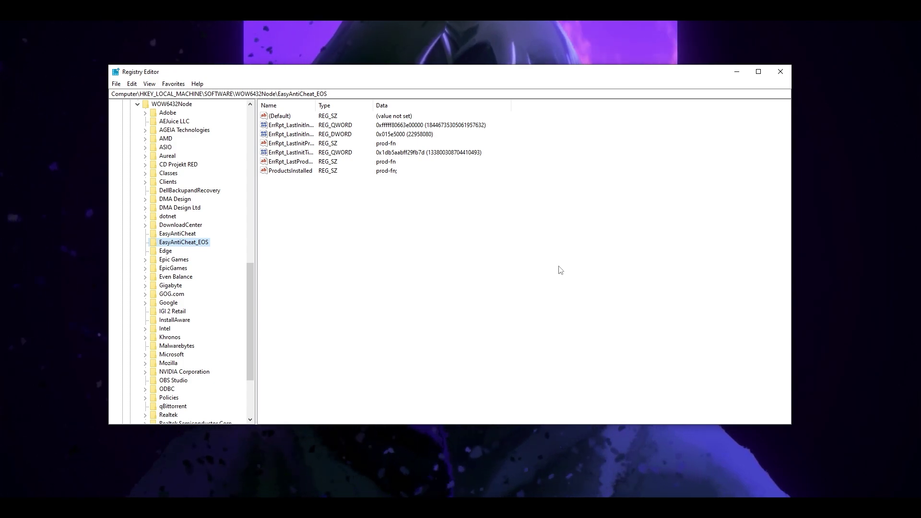
{"action": "right_click", "coordinate": [198, 243]}
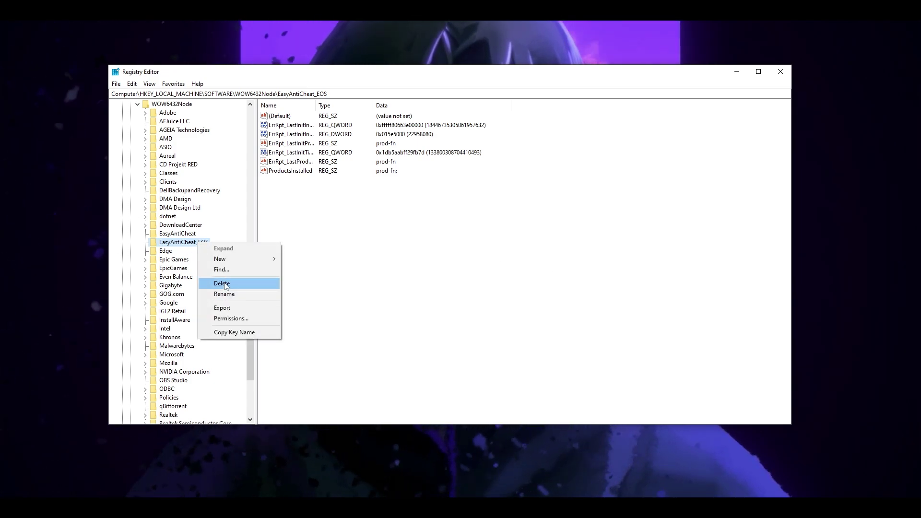
{"action": "left_click", "coordinate": [403, 295]}
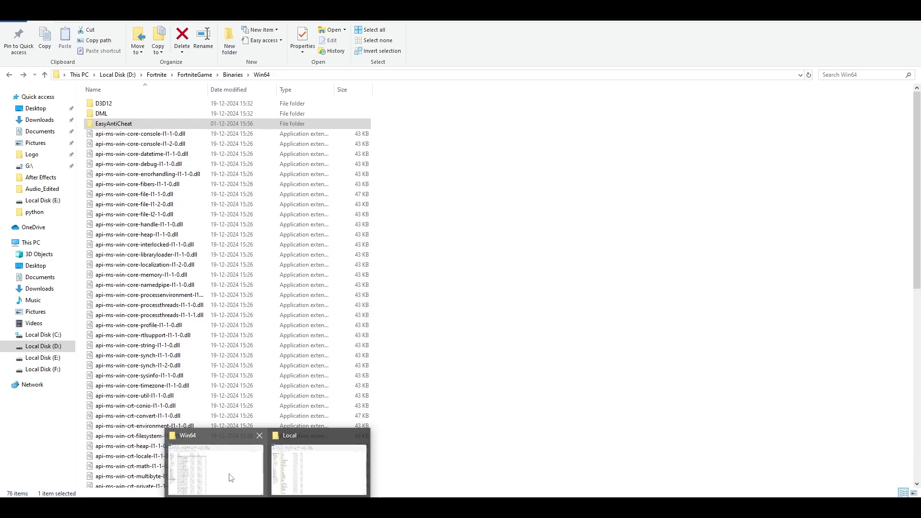
- Refresh the Fortnite folder and reopen FortniteGame\Binaries\Win64
{"action": "left_click", "coordinate": [157, 75]}
{"action": "right_click", "coordinate": [172, 181]}
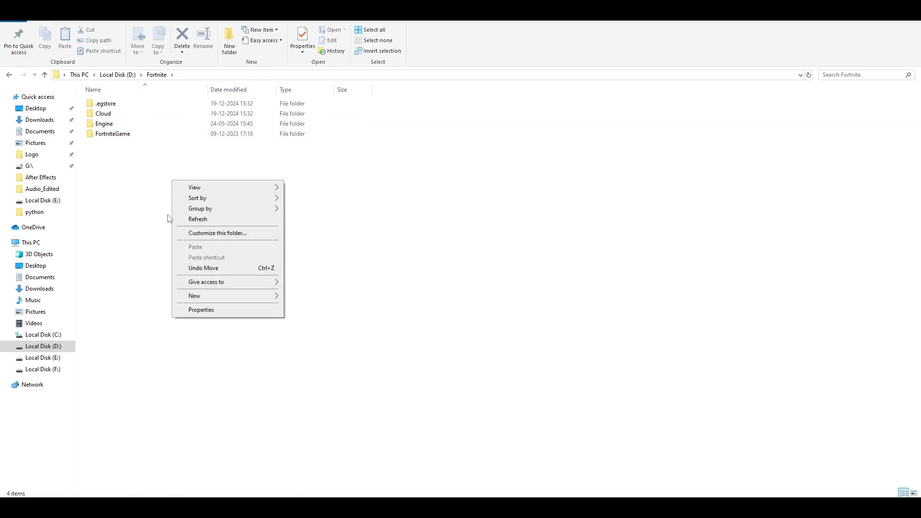
{"action": "left_click", "coordinate": [184, 219]}
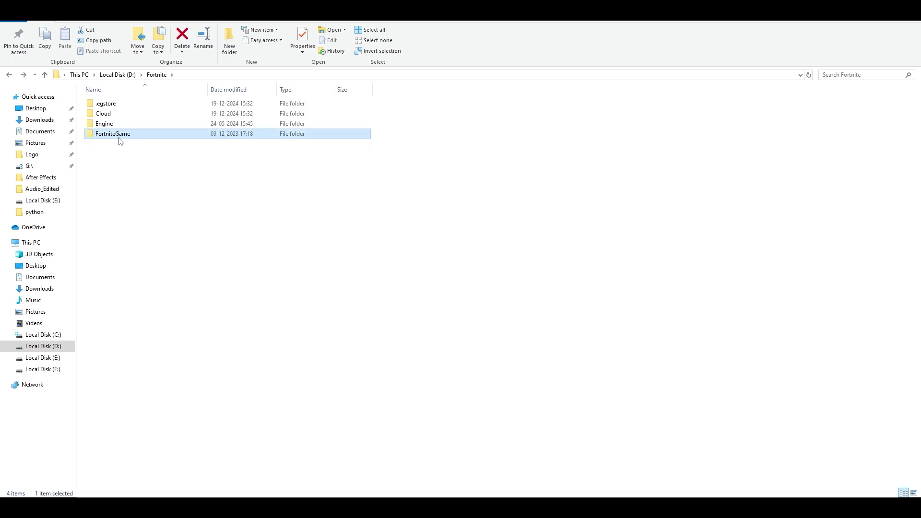
{"action": "double_click", "coordinate": [115, 134]}
{"action": "double_click", "coordinate": [110, 105]}
{"action": "double_click", "coordinate": [109, 115]}
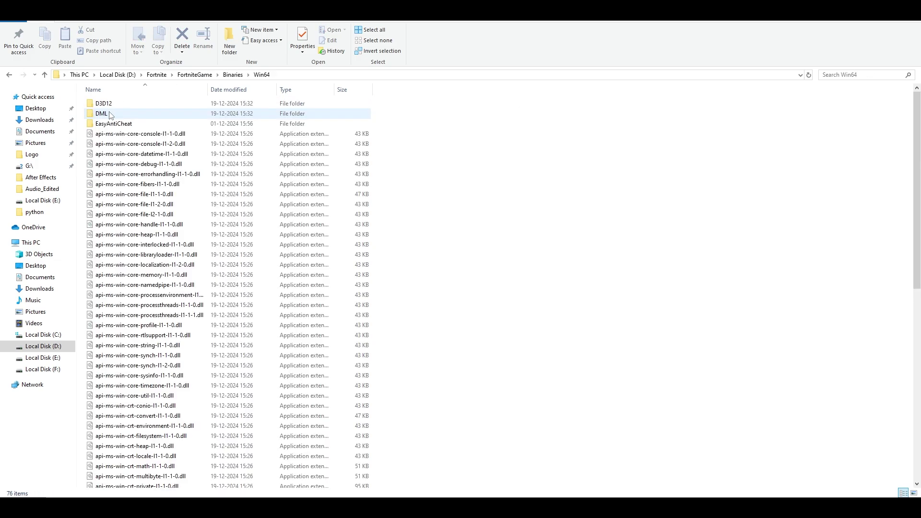
- Run EasyAntiCheat_EOS_Setup from Win64's EasyAntiCheat folder
{"action": "double_click", "coordinate": [113, 123]}
{"action": "left_click", "coordinate": [175, 135]}
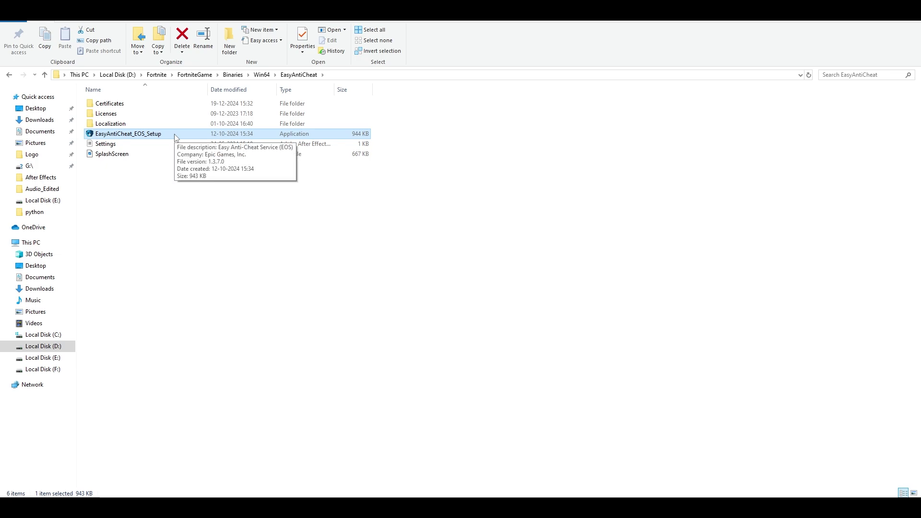
{"action": "right_click", "coordinate": [175, 136]}
{"action": "left_click", "coordinate": [194, 140]}
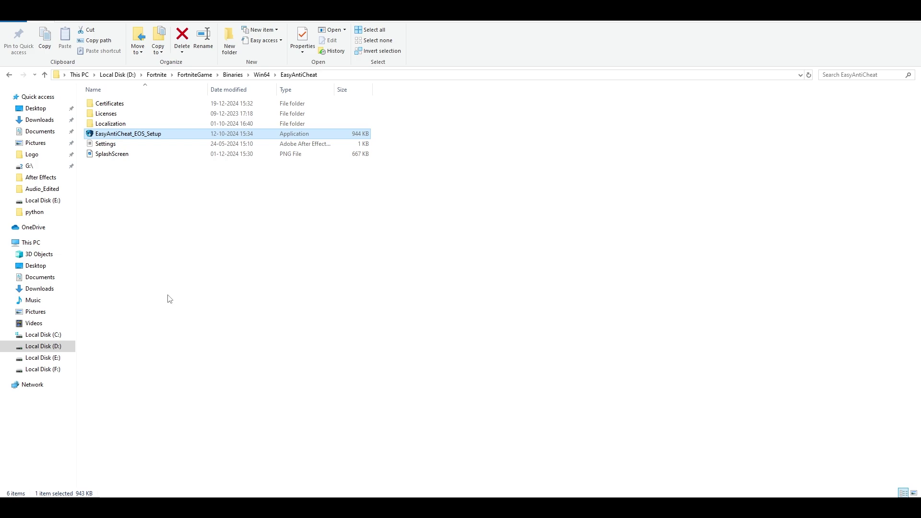
- Go to C:\Program Files (x86)\EasyAntiCheat and select EasyAntiCheat.exe
{"action": "left_click", "coordinate": [54, 338]}
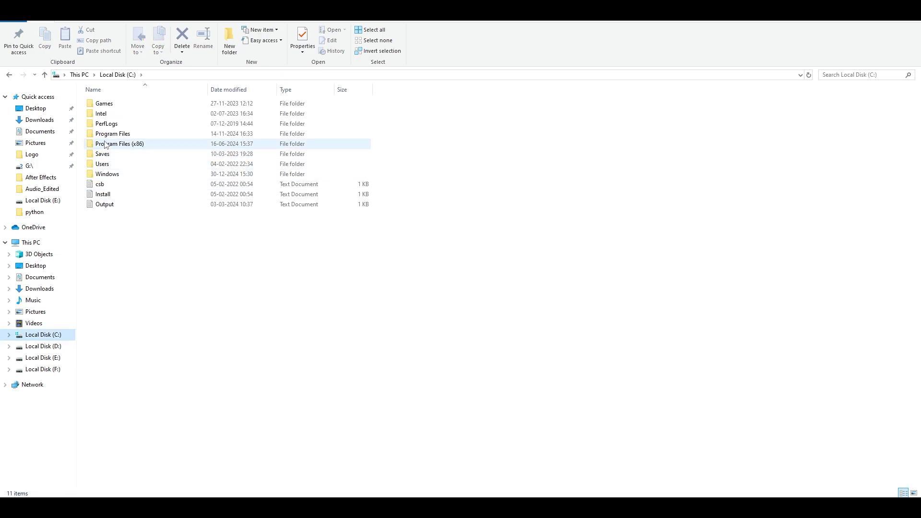
{"action": "left_click", "coordinate": [128, 147]}
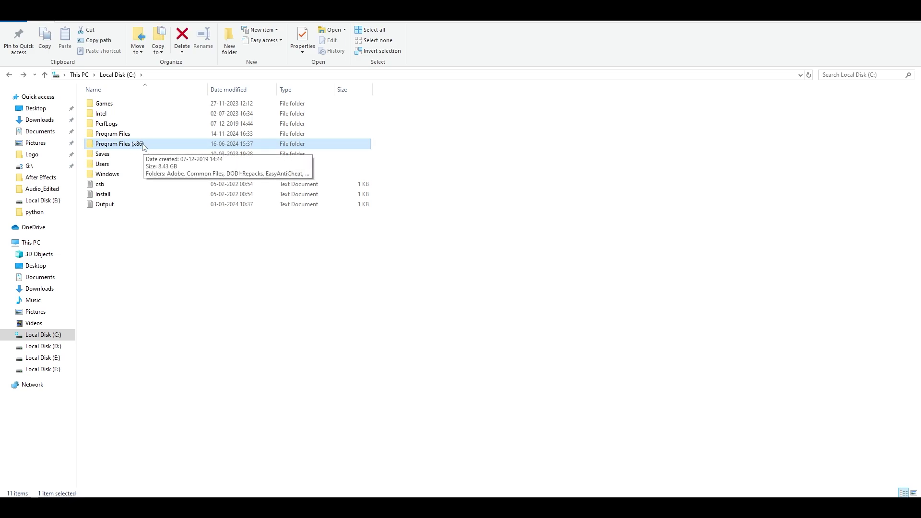
{"action": "double_click", "coordinate": [146, 148]}
{"action": "left_click", "coordinate": [134, 134]}
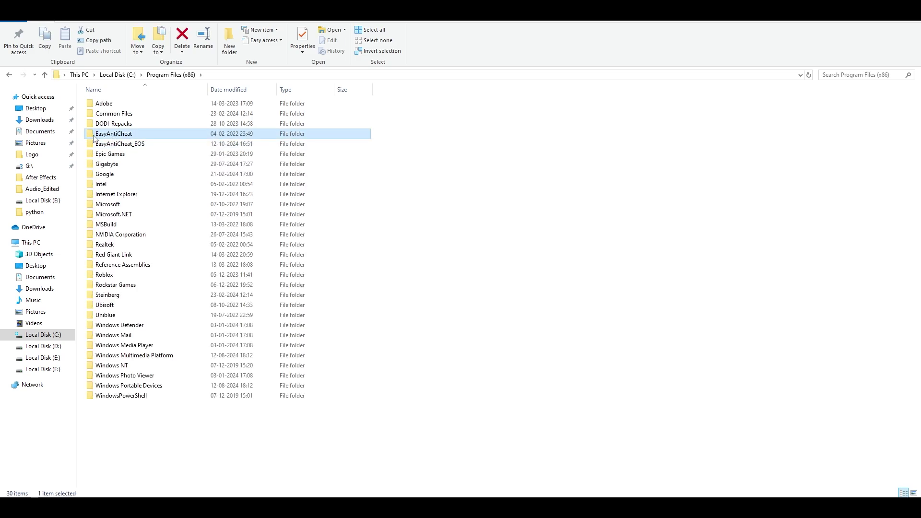
{"action": "double_click", "coordinate": [138, 136]}
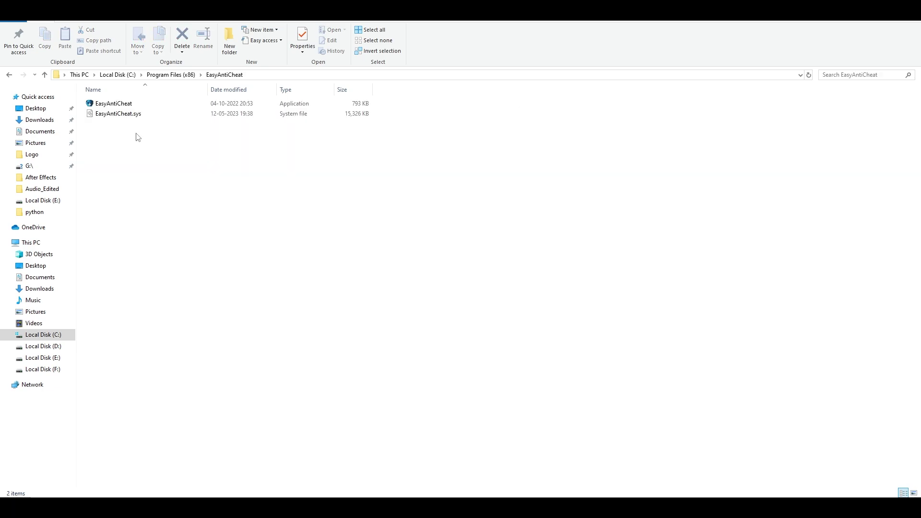
{"action": "left_click", "coordinate": [120, 105]}
- Launch EasyAntiCheat.exe and pick Game 217 from the Choose a game list
{"action": "double_click", "coordinate": [120, 106]}
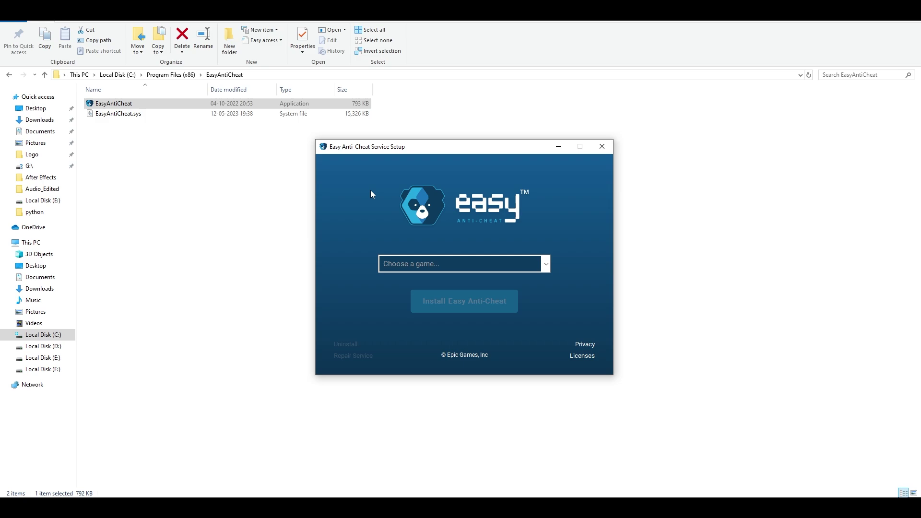
{"action": "left_click", "coordinate": [316, 255]}
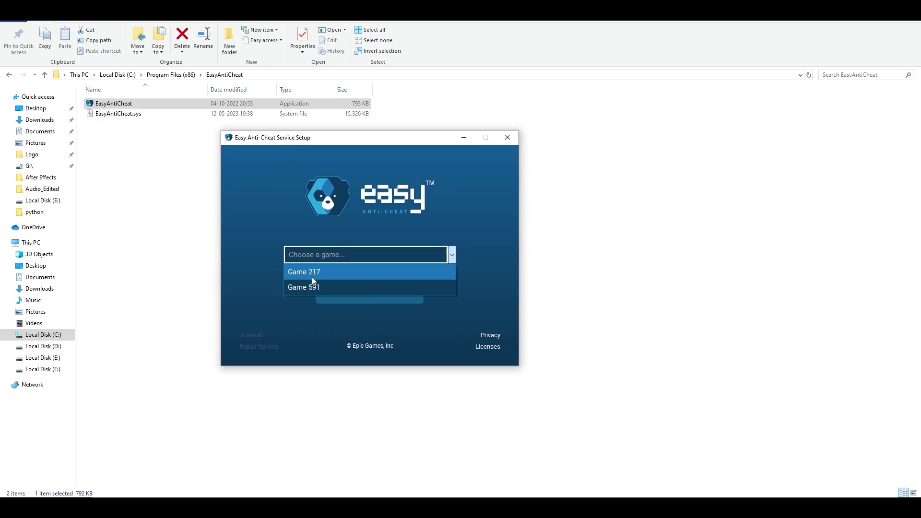
{"action": "left_click", "coordinate": [312, 272]}
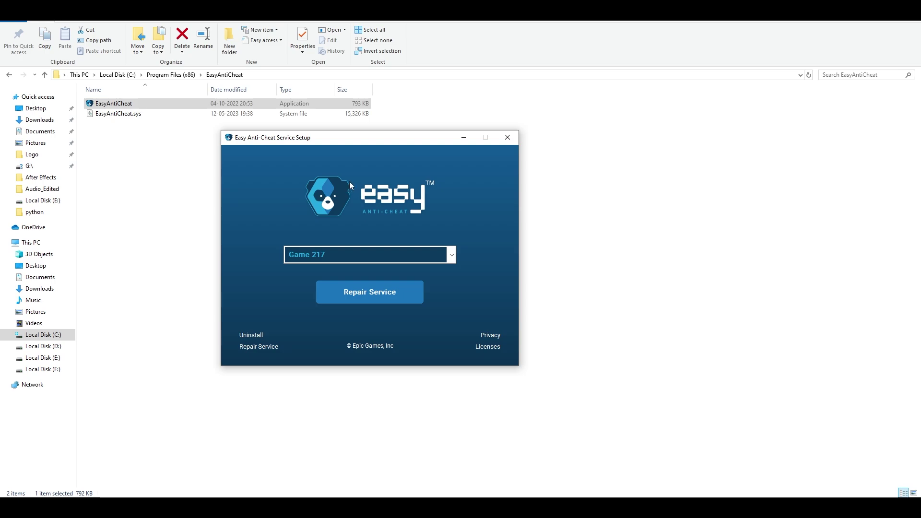
{"action": "left_click_drag", "start_coordinate": [403, 141], "coordinate": [434, 144]}
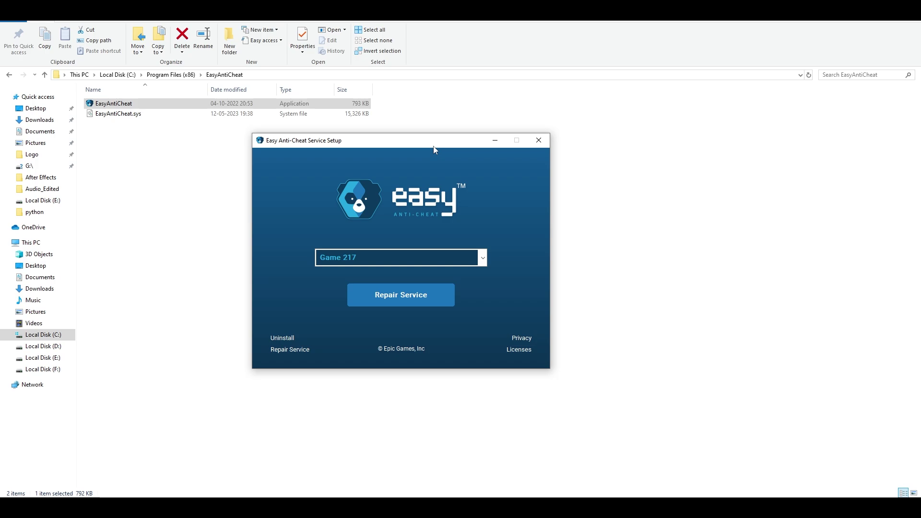
{"action": "left_click", "coordinate": [538, 140]}
{"action": "left_click", "coordinate": [351, 209]}
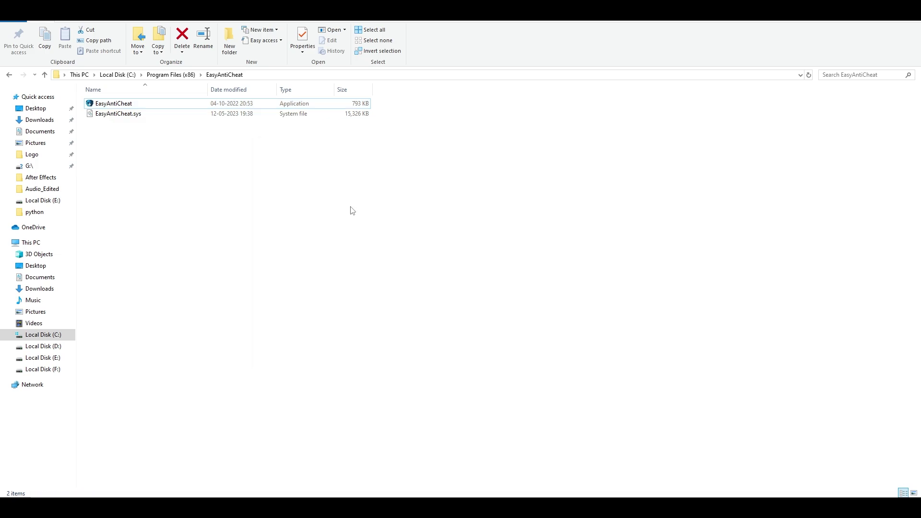